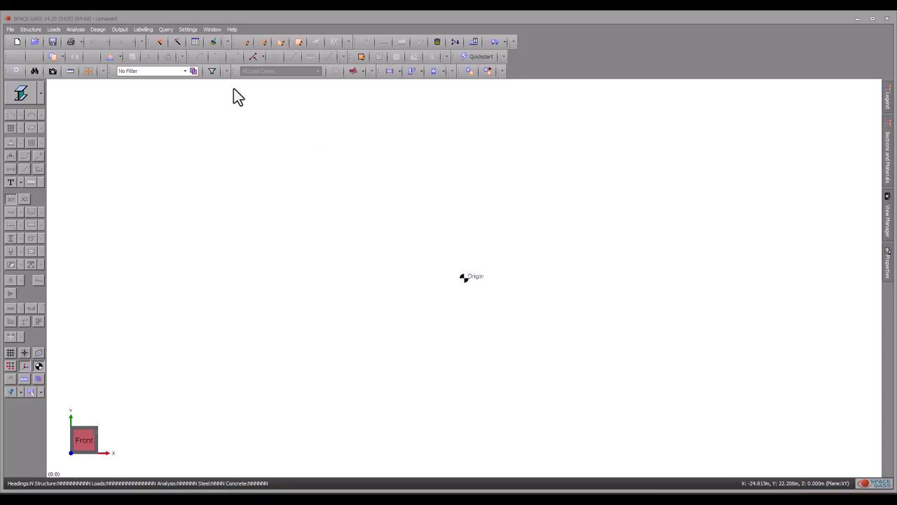
Create a Plated Round Tank with height 4, radius 2.5, thickness 10 and bottom plates.
{"action": "left_click", "coordinate": [181, 42]}
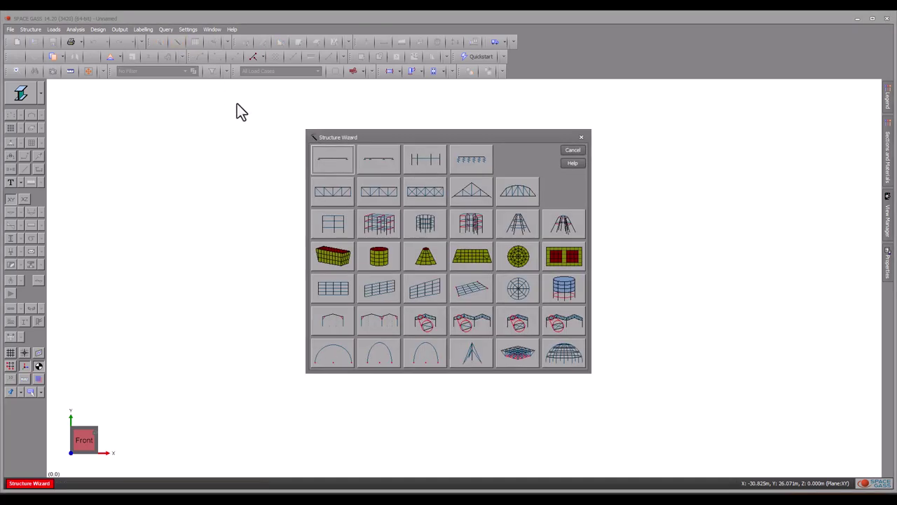
{"action": "left_click", "coordinate": [377, 254]}
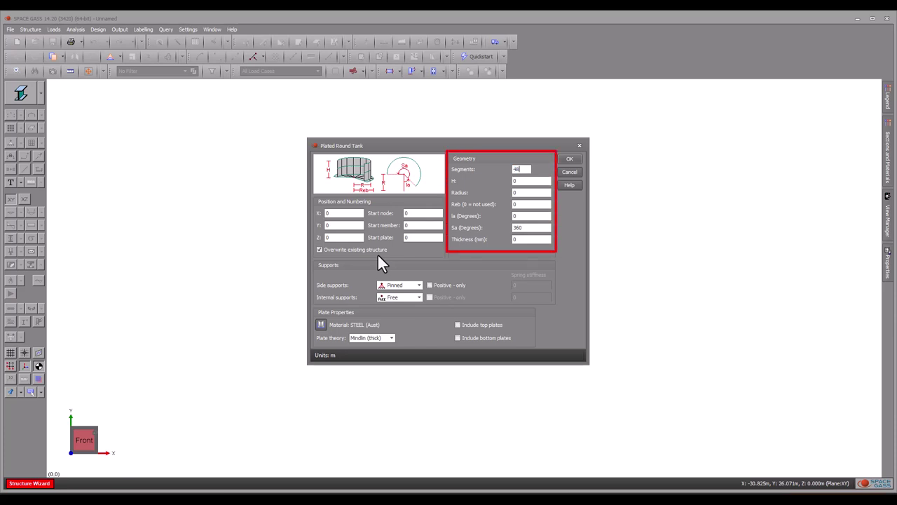
{"action": "key", "text": "Tab"}
{"action": "type", "text": "4"}
{"action": "key", "text": "Tab"}
{"action": "type", "text": "2.5"}
{"action": "key", "text": "Tab"}
{"action": "key", "text": "Tab"}
{"action": "key", "text": "Tab"}
{"action": "key", "text": "Tab"}
{"action": "type", "text": "10"}
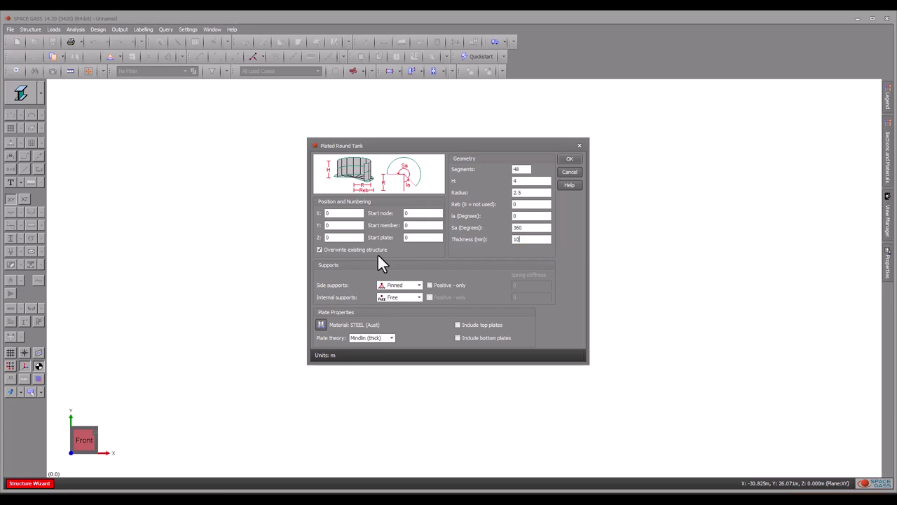
{"action": "left_click", "coordinate": [461, 337]}
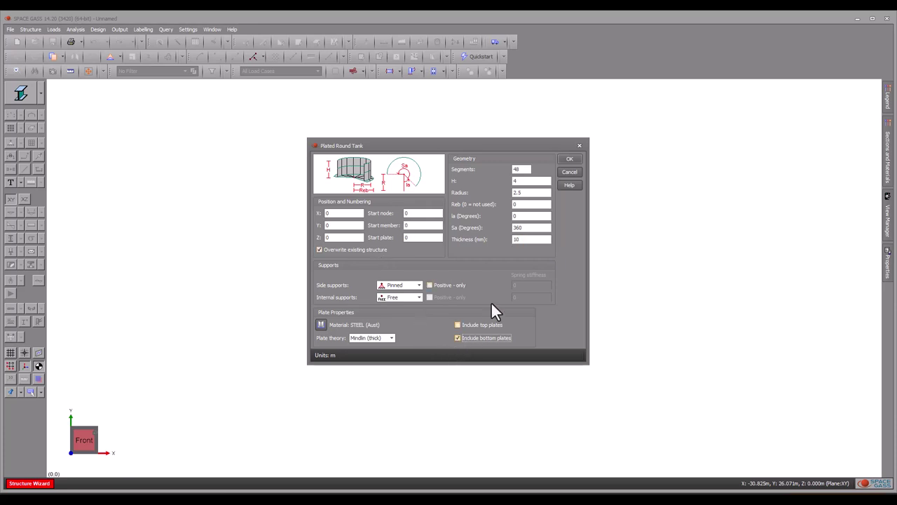
Generate the tank and turn on plate edge outlines to reveal the wall mesh grid.
{"action": "left_click", "coordinate": [578, 159]}
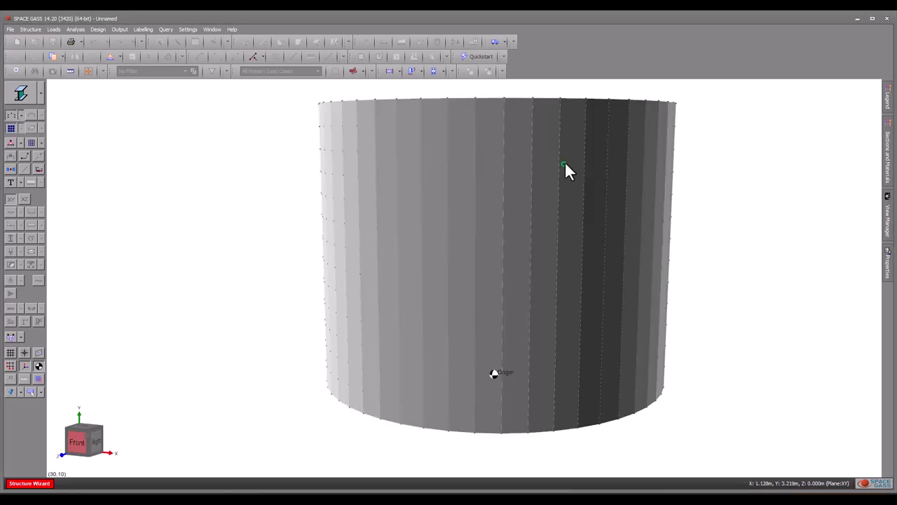
{"action": "mouse_move", "coordinate": [186, 163]}
{"action": "middle_mouse_down"}
{"action": "mouse_move", "coordinate": [193, 194]}
{"action": "mouse_move", "coordinate": [192, 169]}
{"action": "middle_mouse_up"}
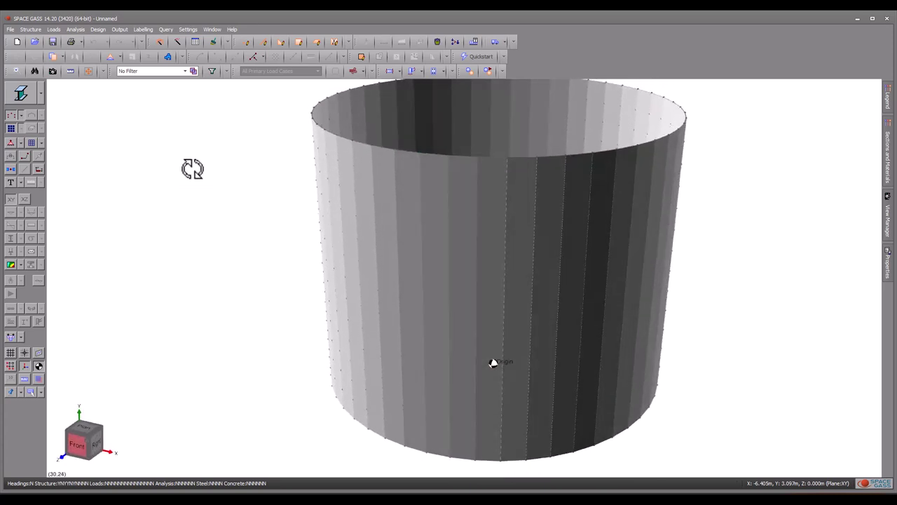
{"action": "left_click", "coordinate": [31, 143]}
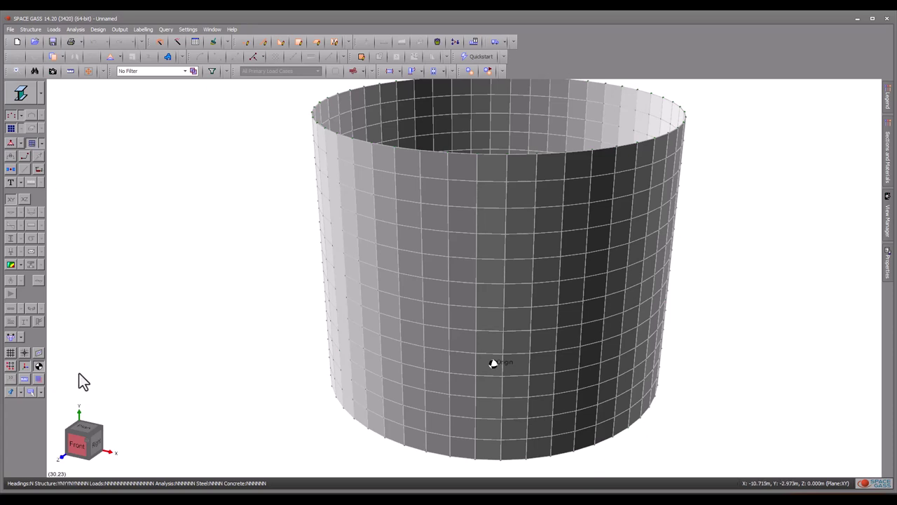
In a Front-Right orthographic view, window-select the wall plates above the base.
{"action": "left_click", "coordinate": [91, 449]}
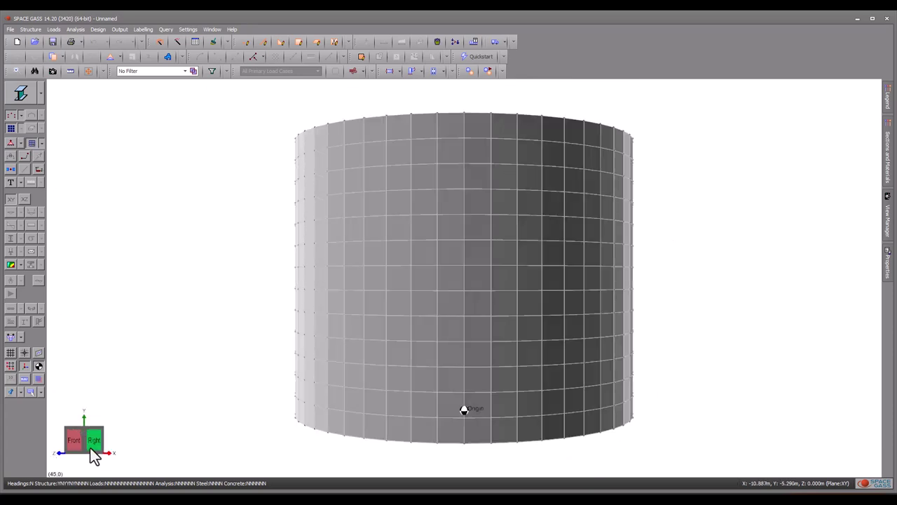
{"action": "right_click", "coordinate": [89, 451]}
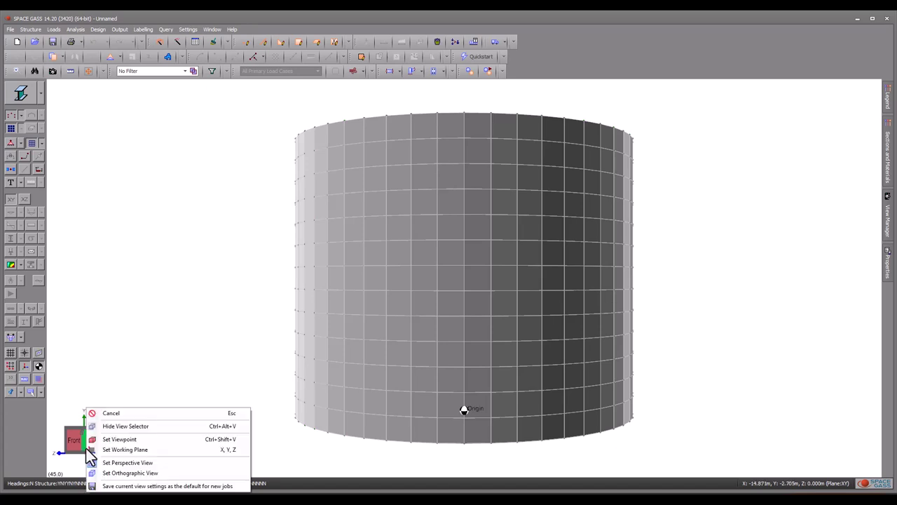
{"action": "left_click", "coordinate": [105, 472]}
{"action": "left_click", "coordinate": [675, 417]}
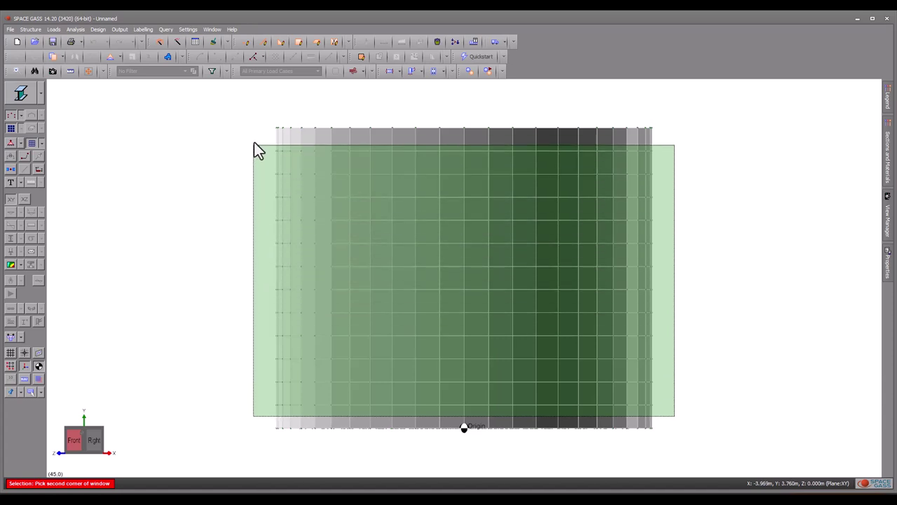
{"action": "left_click", "coordinate": [253, 115]}
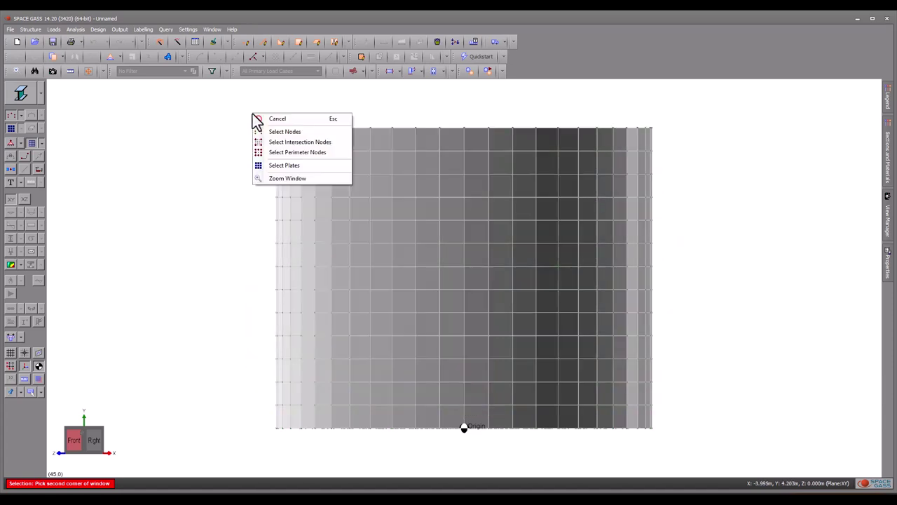
{"action": "left_click", "coordinate": [275, 169]}
Create a filter named 'Walls' from the selected wall plates.
{"action": "right_click", "coordinate": [472, 237]}
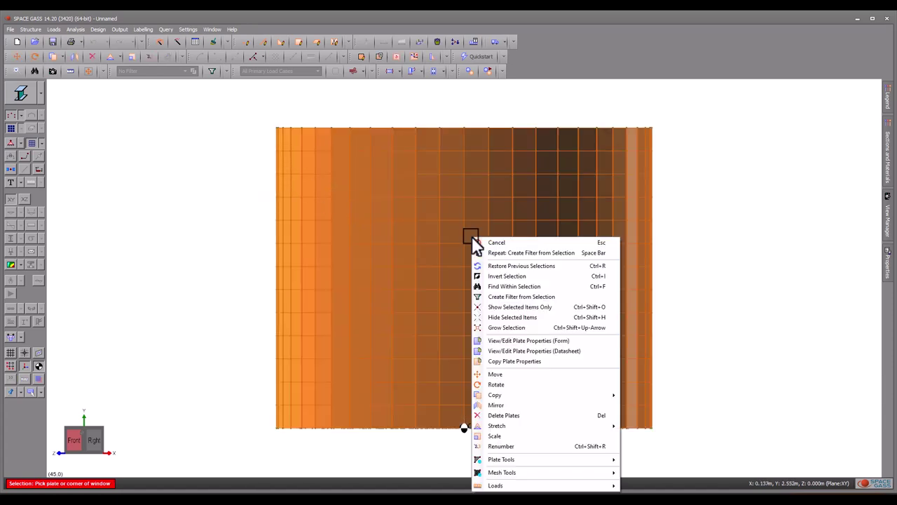
{"action": "left_click", "coordinate": [501, 297]}
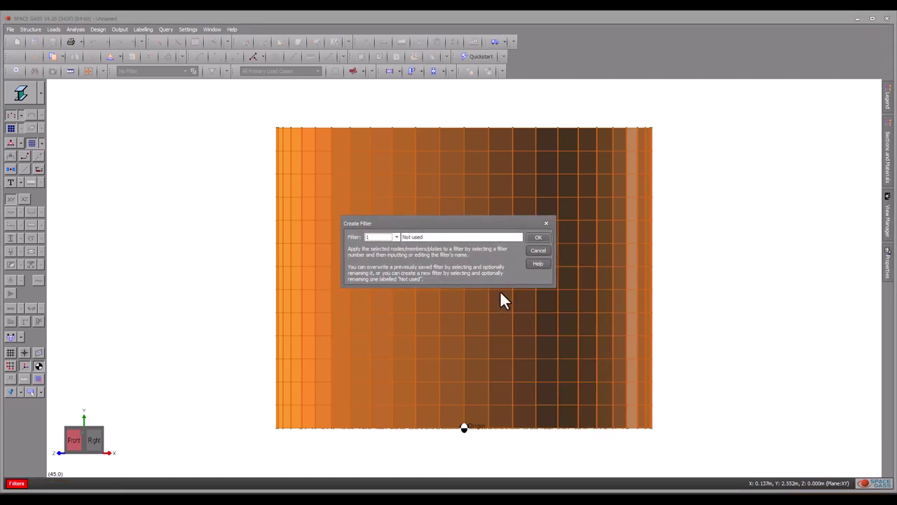
{"action": "left_click_drag", "start_coordinate": [424, 237], "coordinate": [399, 237]}
{"action": "type", "text": "Walls"}
{"action": "left_click", "coordinate": [537, 238]}
{"action": "middle_click_drag", "start_coordinate": [694, 186], "coordinate": [675, 177]}
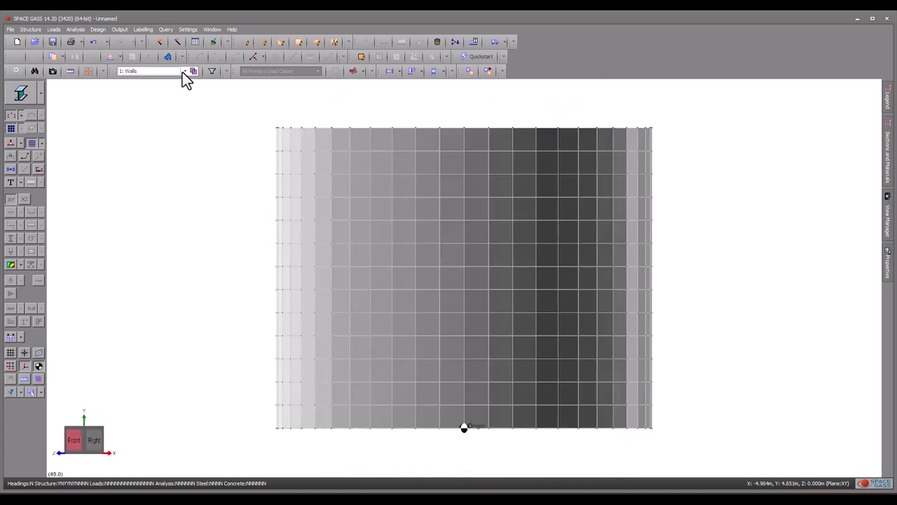
Set the filter to No Filter and window-select only the bottom base plates.
{"action": "left_click", "coordinate": [185, 71]}
{"action": "left_click", "coordinate": [177, 80]}
{"action": "left_click", "coordinate": [262, 422]}
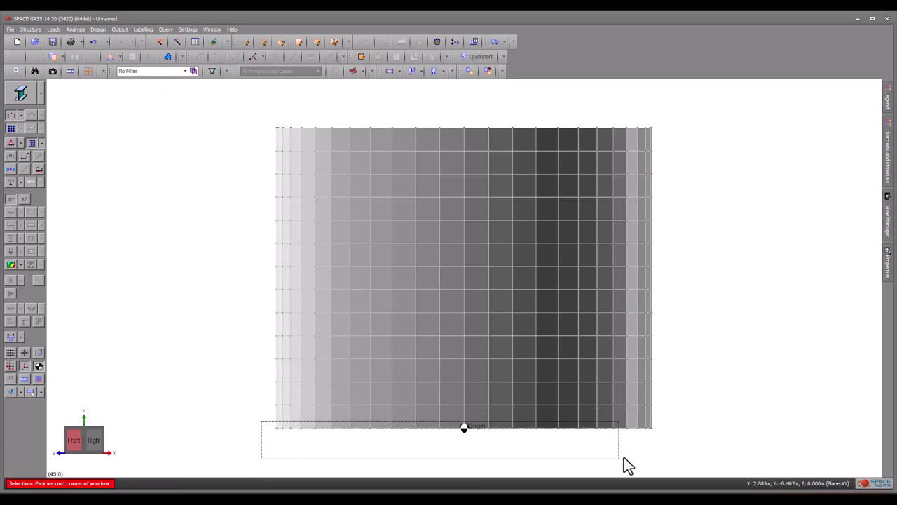
{"action": "right_click", "coordinate": [677, 444]}
{"action": "left_click", "coordinate": [701, 475]}
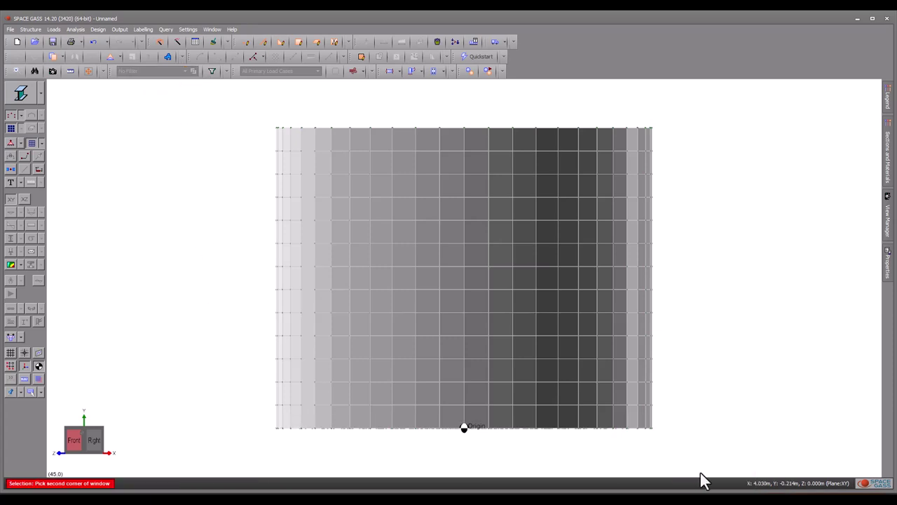
Create a filter named 'Base' from the selected base plates.
{"action": "right_click", "coordinate": [652, 427]}
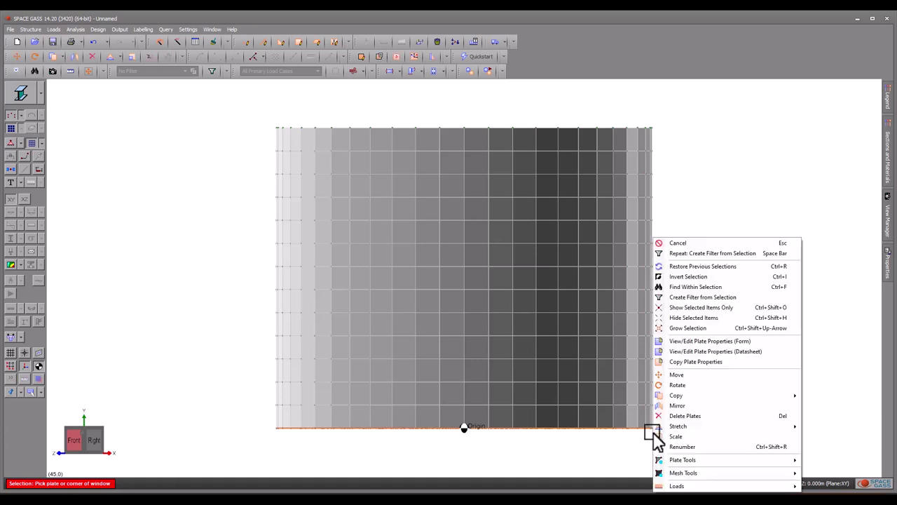
{"action": "left_click", "coordinate": [680, 297]}
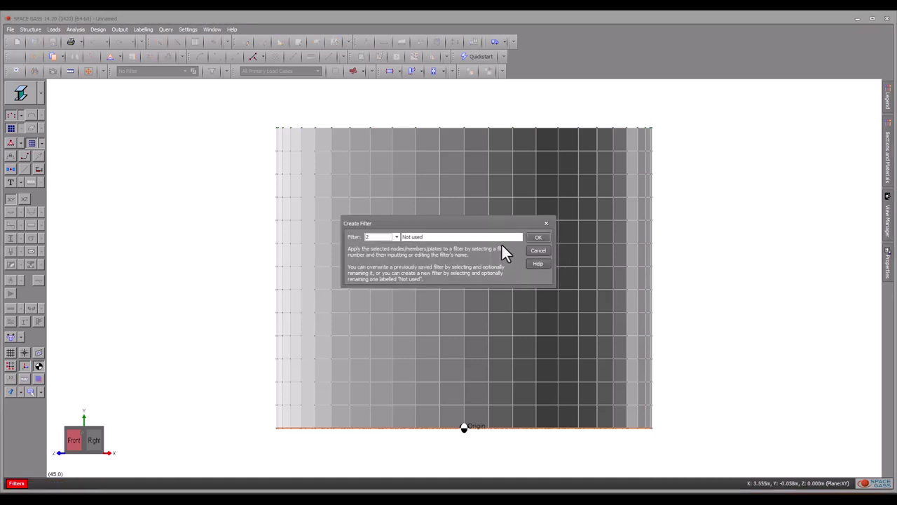
{"action": "left_click_drag", "start_coordinate": [434, 236], "coordinate": [393, 241]}
{"action": "type", "text": "Base"}
{"action": "left_click", "coordinate": [534, 238]}
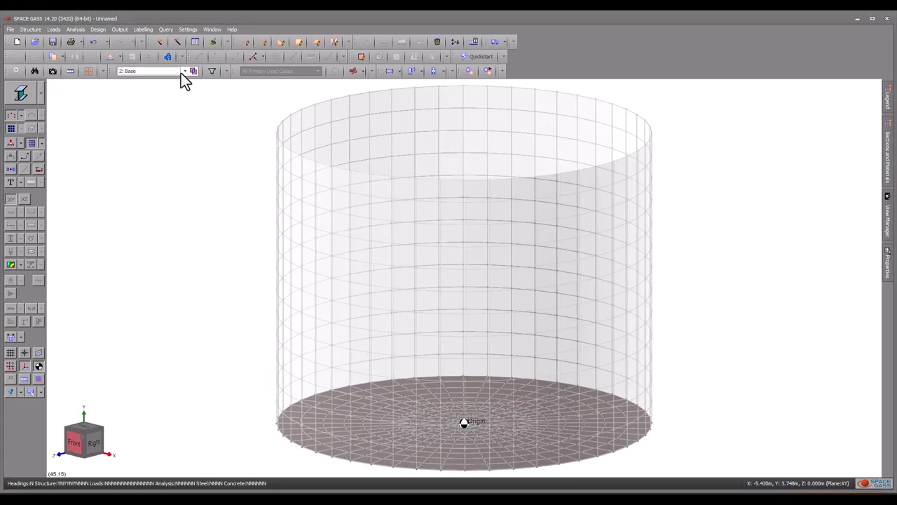
{"action": "left_click", "coordinate": [183, 71]}
{"action": "left_click", "coordinate": [175, 90]}
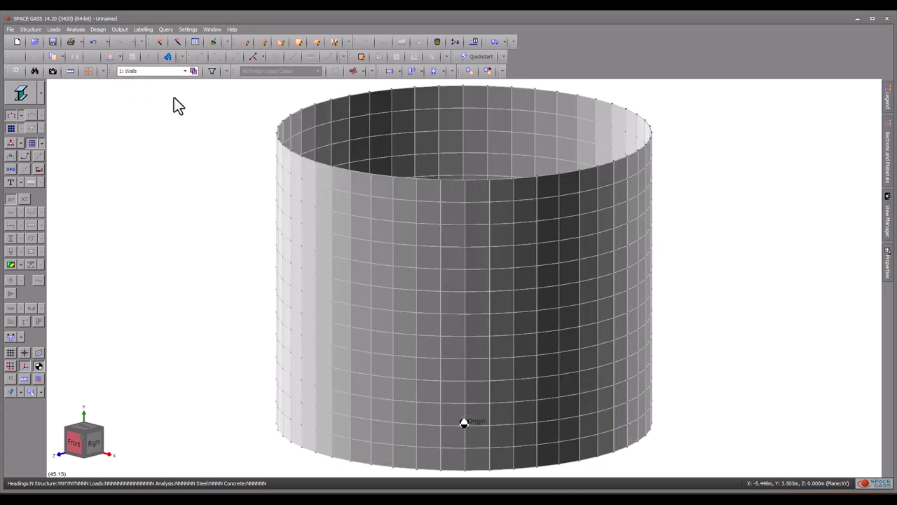
{"action": "key", "text": "Up"}
{"action": "middle_click_drag", "start_coordinate": [240, 166], "coordinate": [236, 190]}
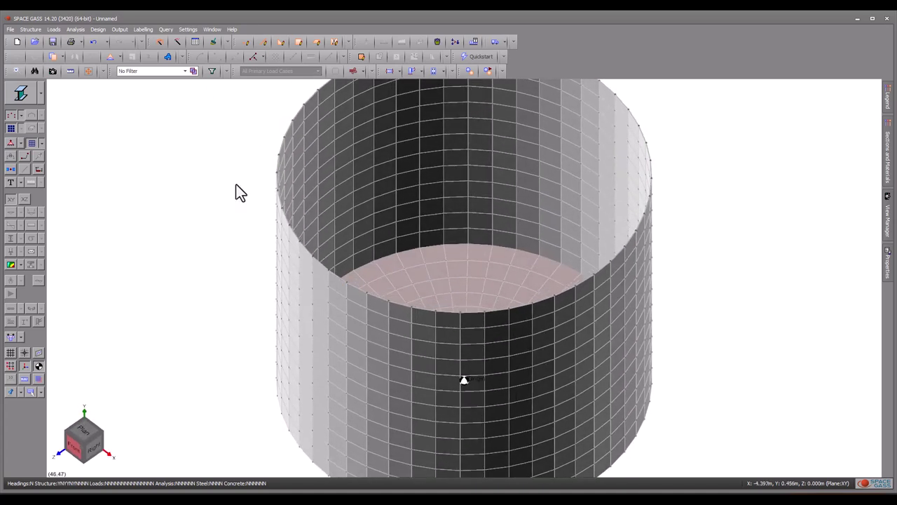
{"action": "key", "text": "Down"}
{"action": "key", "text": "Down"}
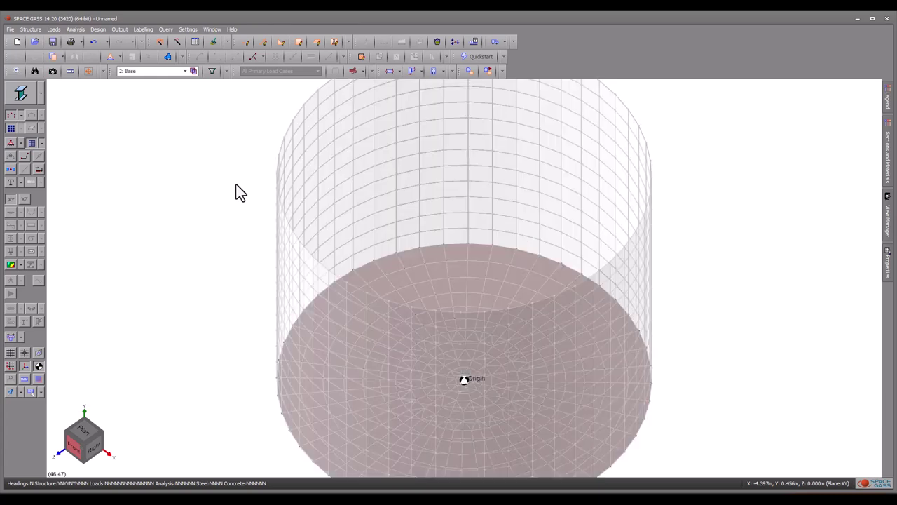
{"action": "middle_click_drag", "start_coordinate": [237, 186], "coordinate": [245, 206]}
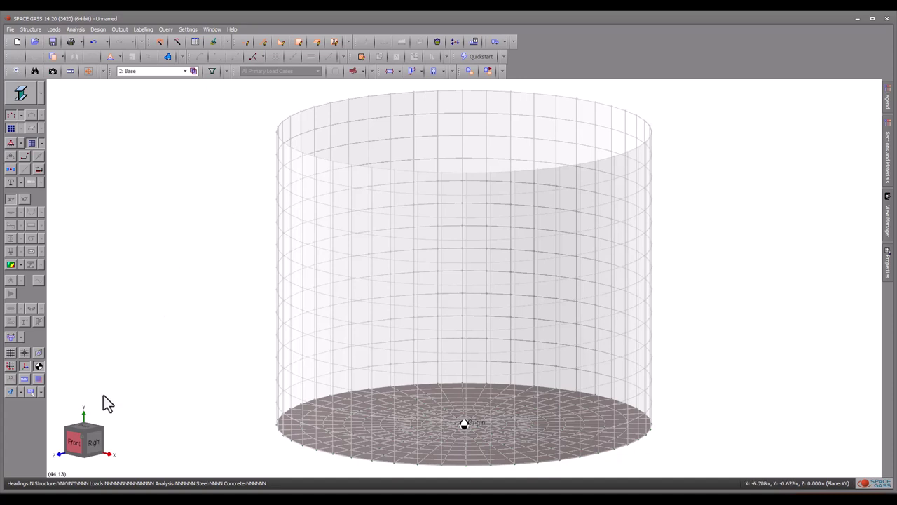
In plan view, window-select all nodes of the circular base.
{"action": "left_click", "coordinate": [86, 429]}
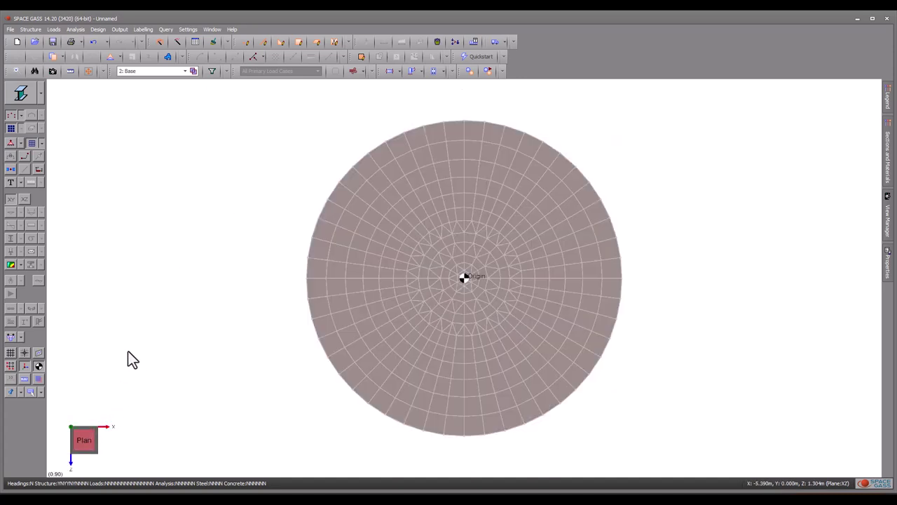
{"action": "left_click", "coordinate": [278, 109]}
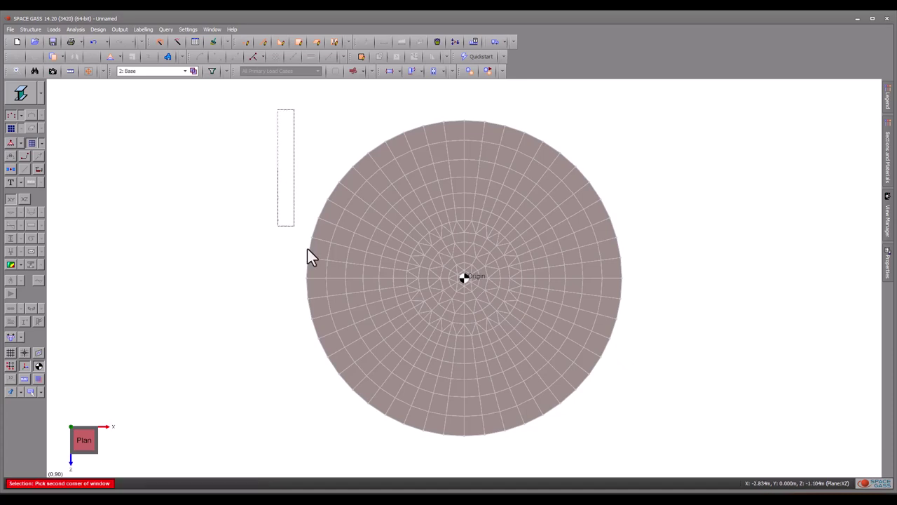
{"action": "right_click", "coordinate": [649, 448]}
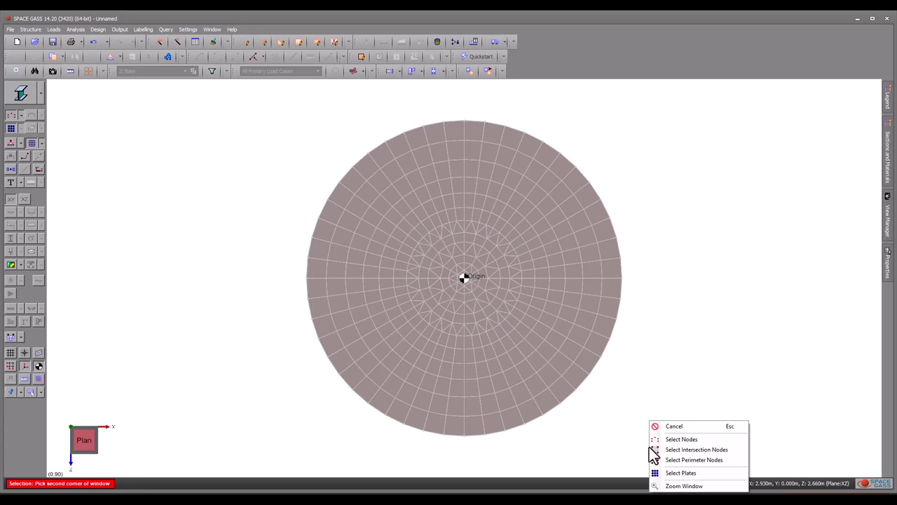
{"action": "left_click", "coordinate": [661, 450]}
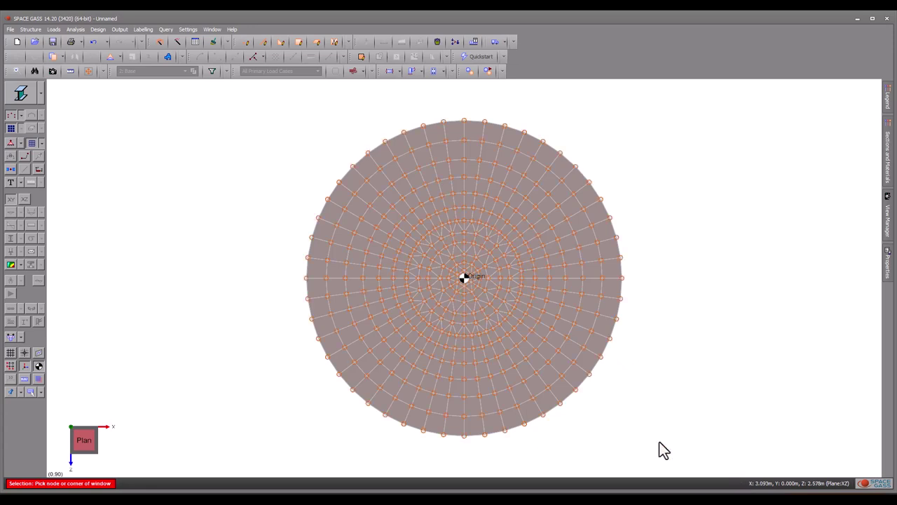
Give the selected base nodes the RFRRRR restraint, keeping Y fixed rather than sprung.
{"action": "left_click", "coordinate": [889, 270]}
{"action": "left_click", "coordinate": [849, 185]}
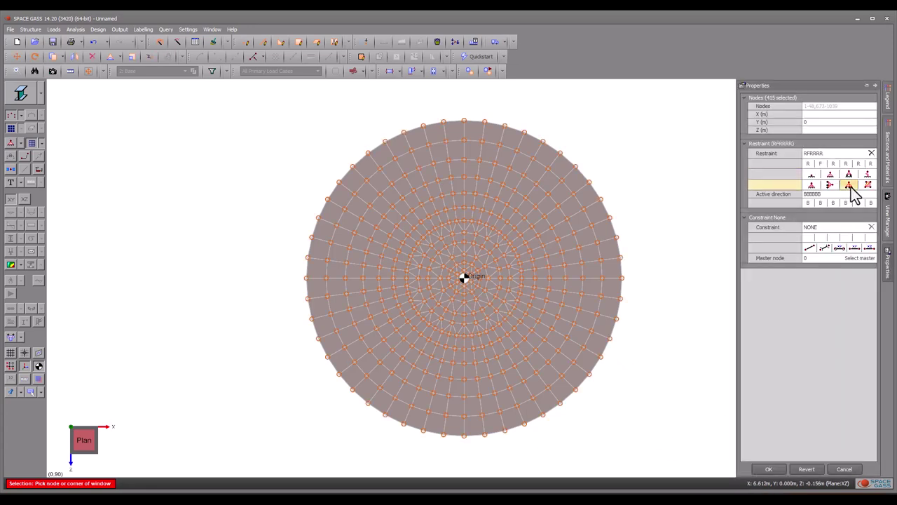
{"action": "left_click", "coordinate": [821, 163]}
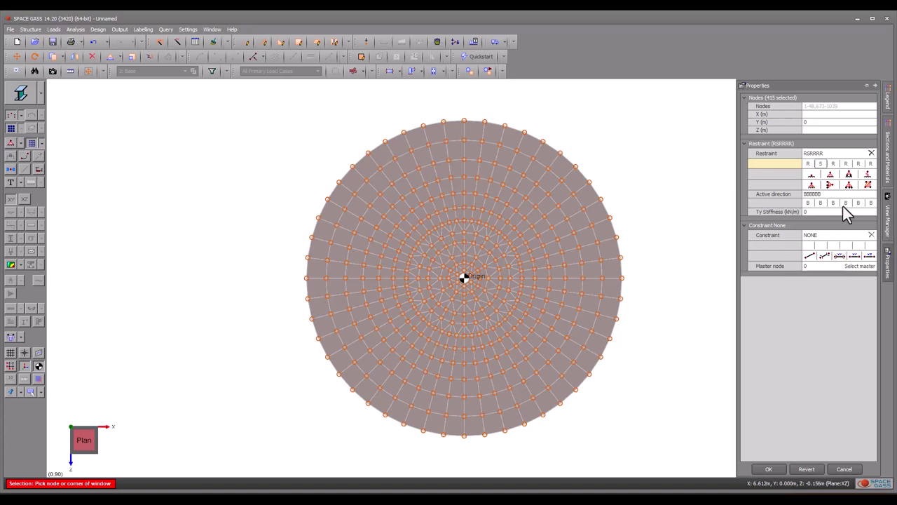
{"action": "left_click", "coordinate": [848, 185]}
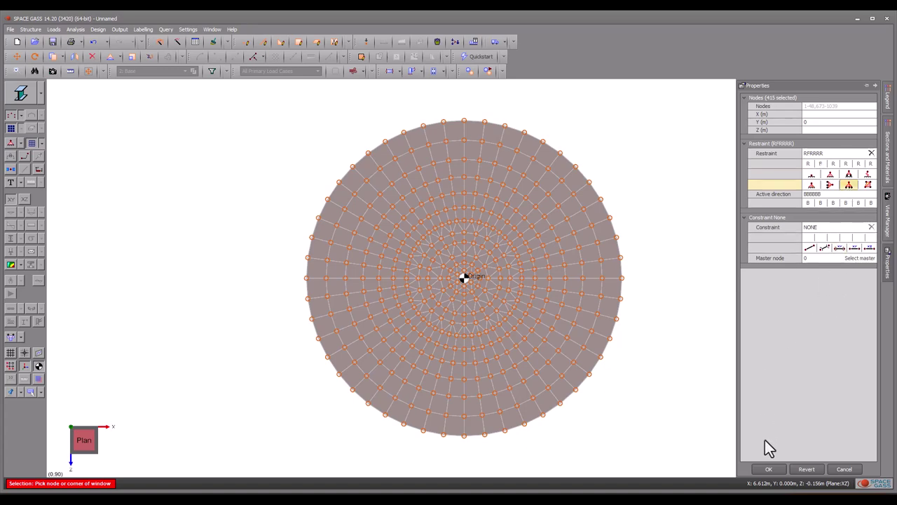
{"action": "left_click", "coordinate": [769, 469]}
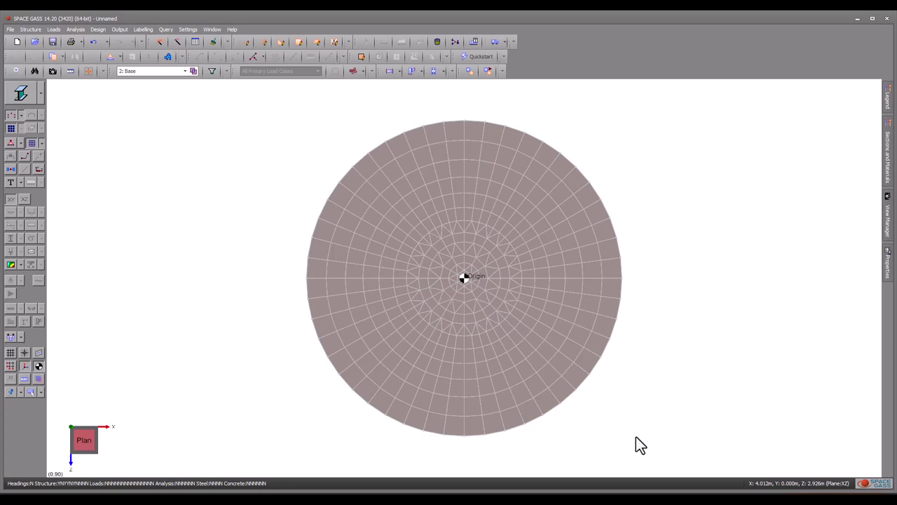
Restrain left edge node 37 as FFFRRR and set right edge node 13 to RFFRRR.
{"action": "left_click", "coordinate": [308, 278]}
{"action": "mouse_move", "coordinate": [888, 279]}
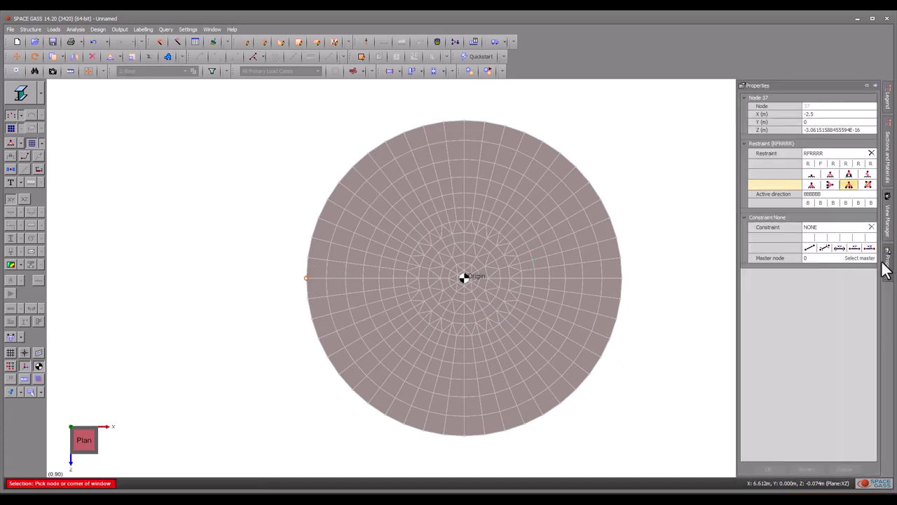
{"action": "left_click", "coordinate": [814, 186]}
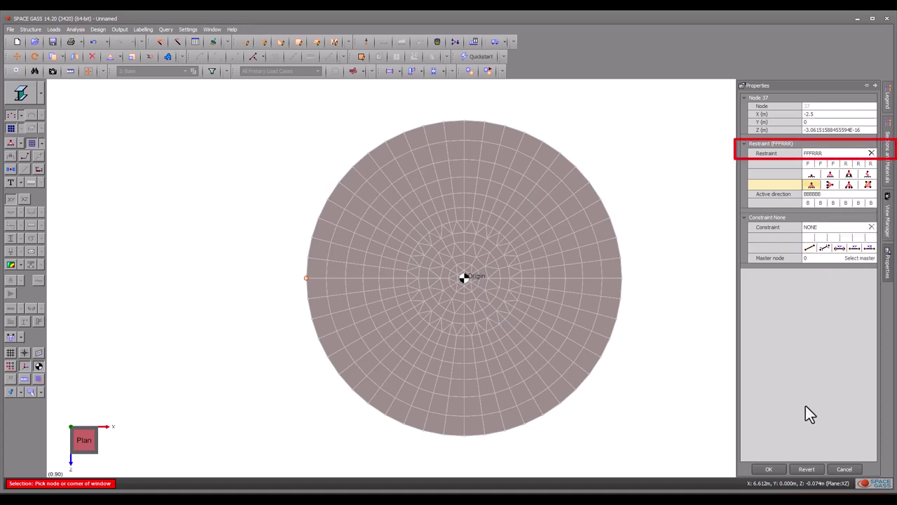
{"action": "left_click", "coordinate": [768, 469]}
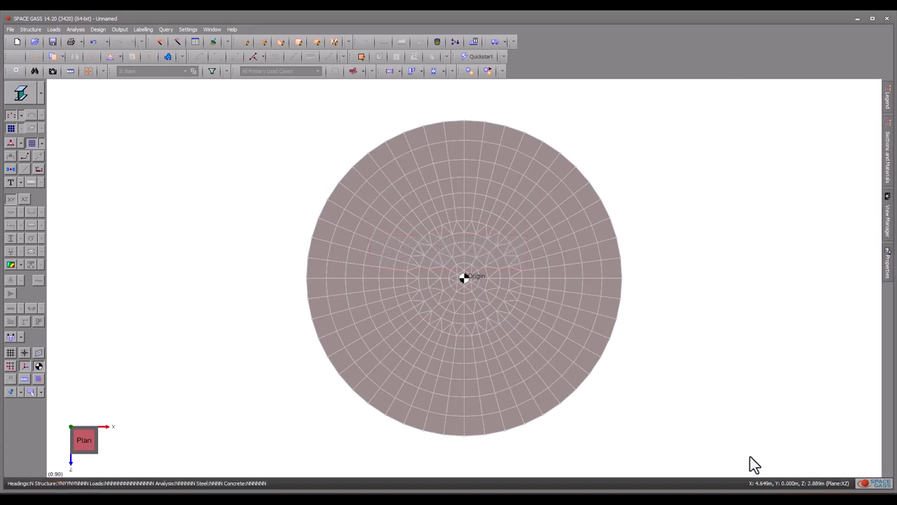
{"action": "double_click", "coordinate": [621, 279]}
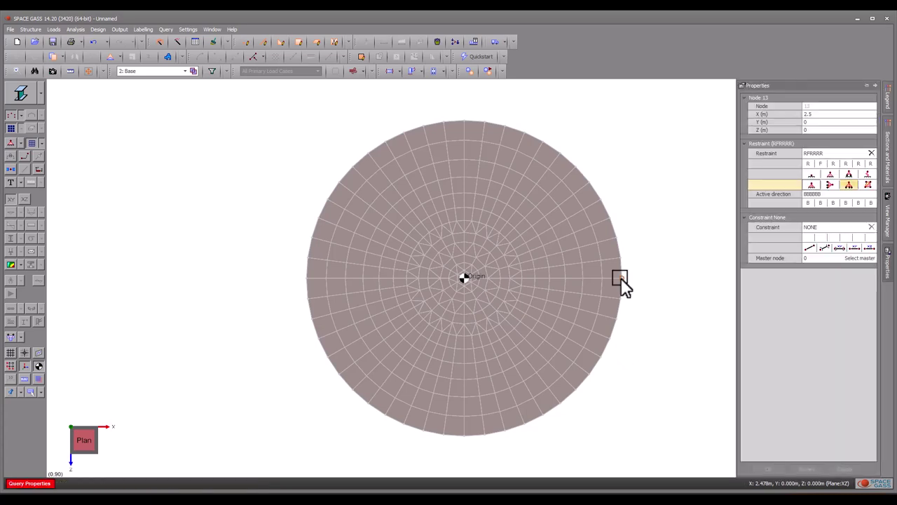
{"action": "left_click", "coordinate": [848, 177]}
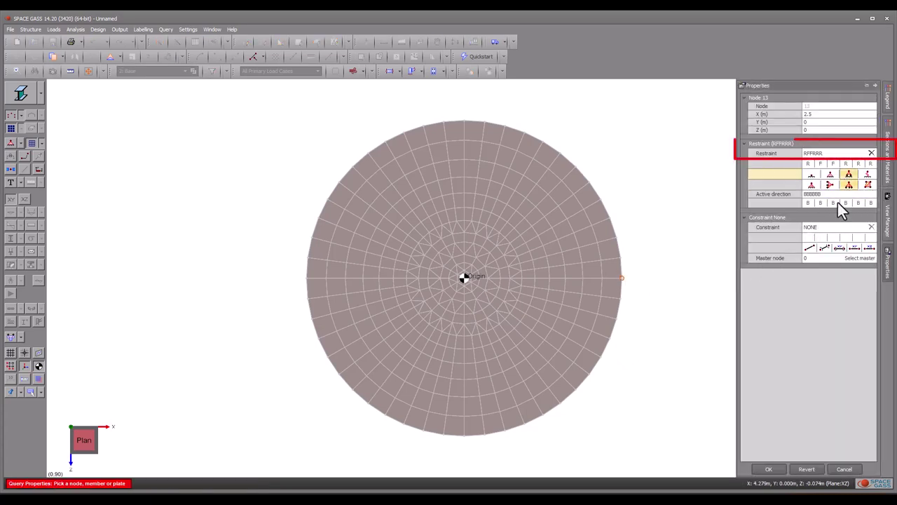
Confirm node 13's RFFRRR restraint and show the whole tank with No Filter in 3D.
{"action": "left_click", "coordinate": [779, 468]}
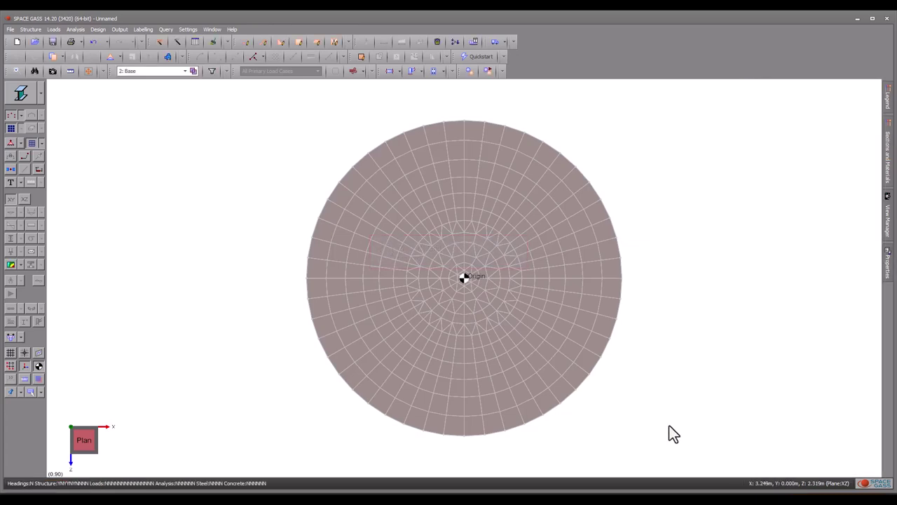
{"action": "middle_click_drag", "start_coordinate": [673, 431], "coordinate": [671, 395]}
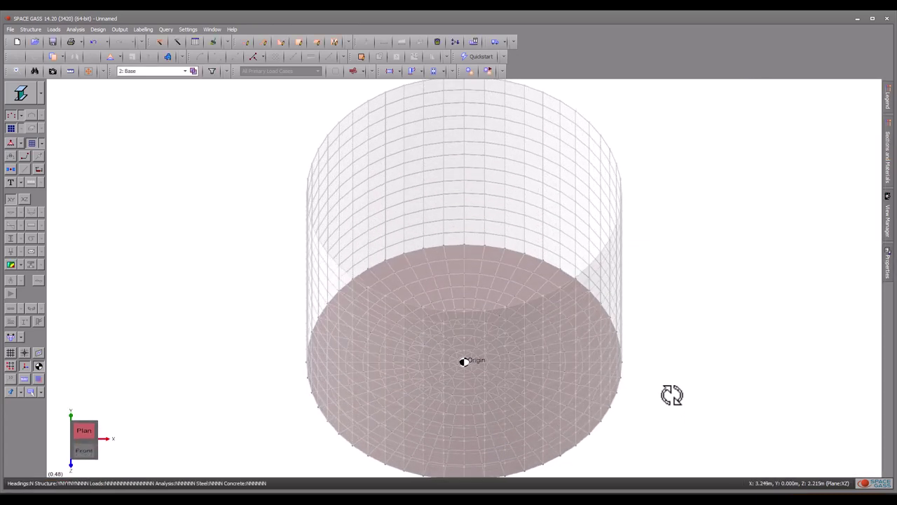
{"action": "left_click", "coordinate": [181, 73]}
{"action": "left_click", "coordinate": [175, 87]}
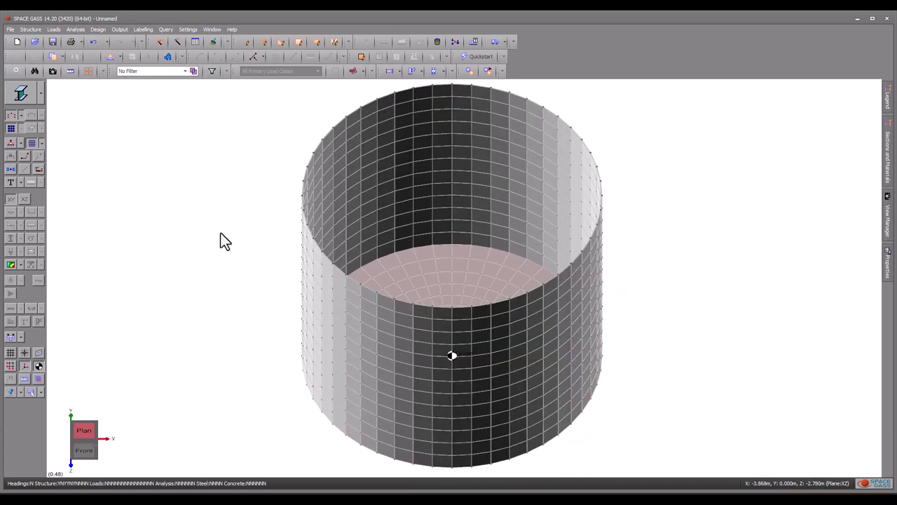
{"action": "middle_click_drag", "start_coordinate": [221, 233], "coordinate": [226, 236]}
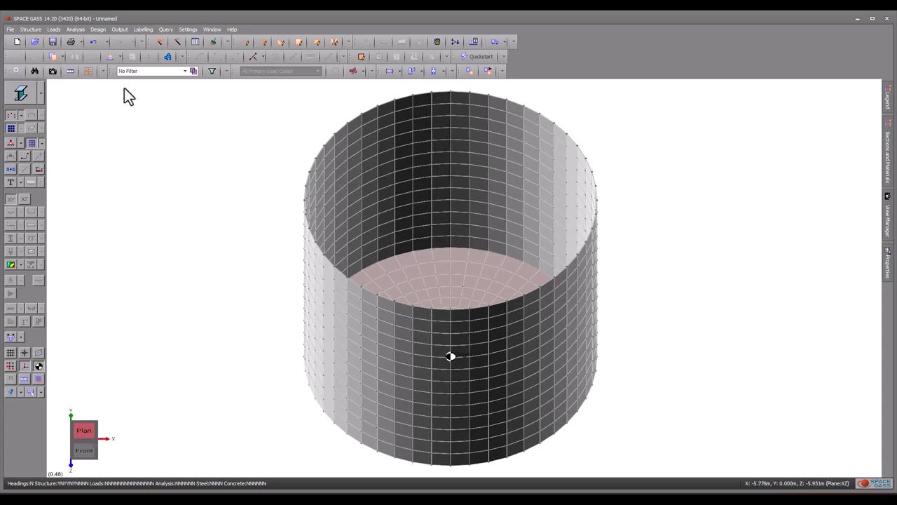
Draw two members between nodes, one along the top rim and one on the inner wall.
{"action": "left_click", "coordinate": [269, 43]}
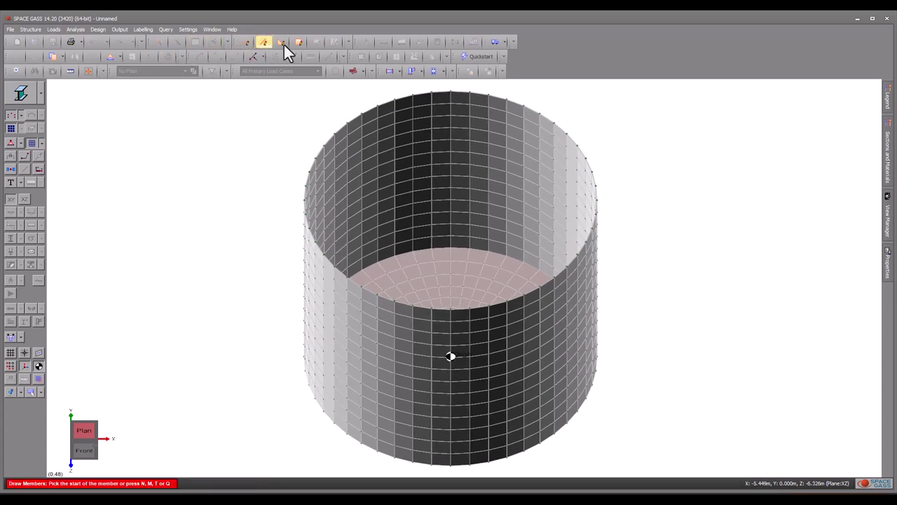
{"action": "left_click", "coordinate": [438, 93]}
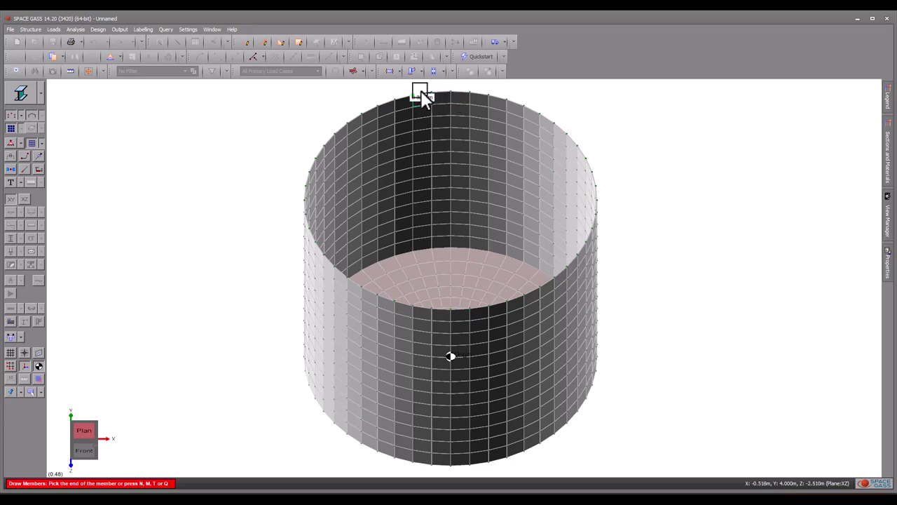
{"action": "left_click", "coordinate": [420, 91]}
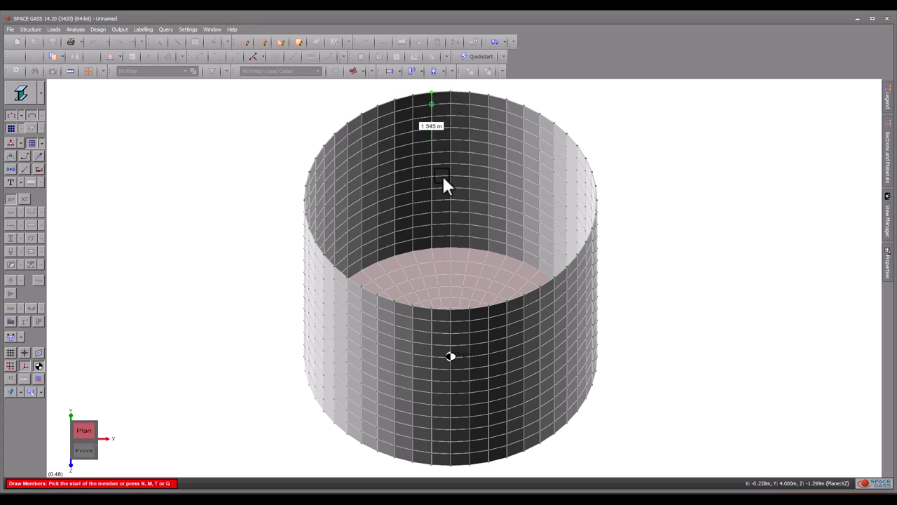
{"action": "left_click", "coordinate": [449, 223]}
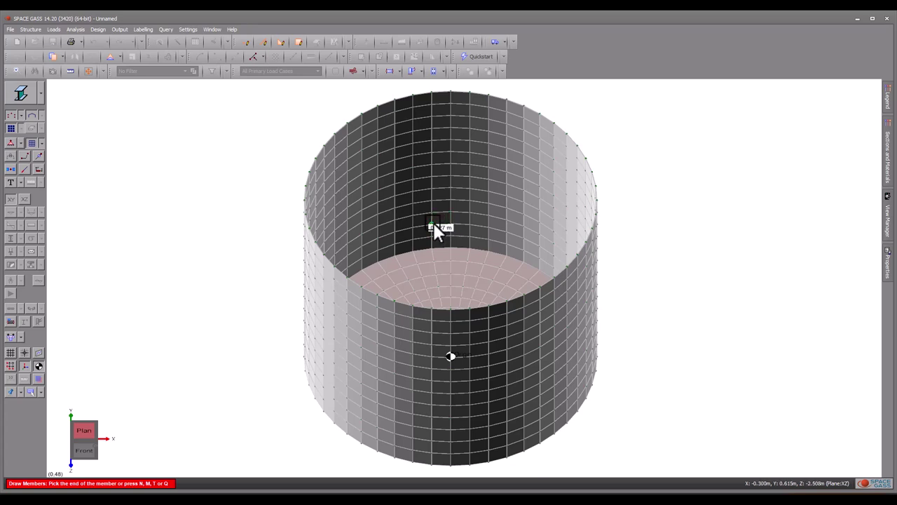
{"action": "left_click", "coordinate": [426, 226]}
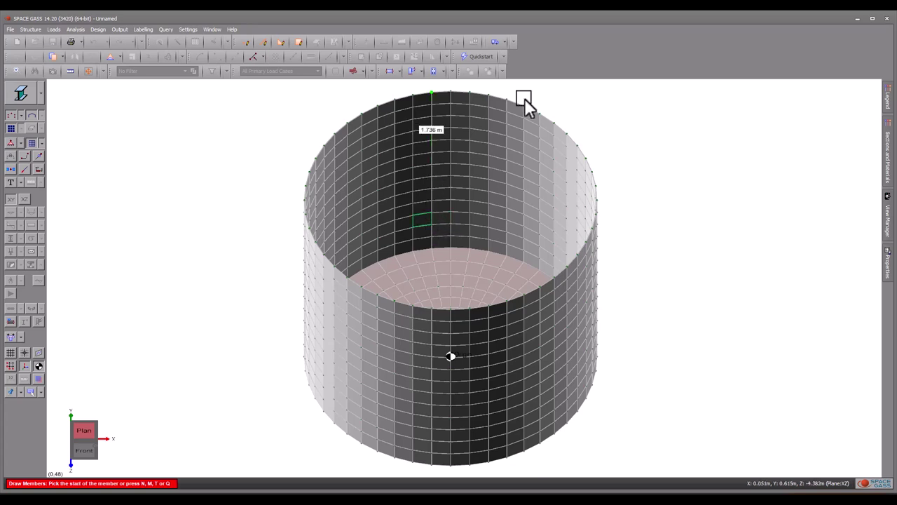
{"action": "key", "text": "Escape"}
Copy the two members along an arc about Y at 7.5°, 47 copies, centred on the Origin.
{"action": "right_click", "coordinate": [628, 138]}
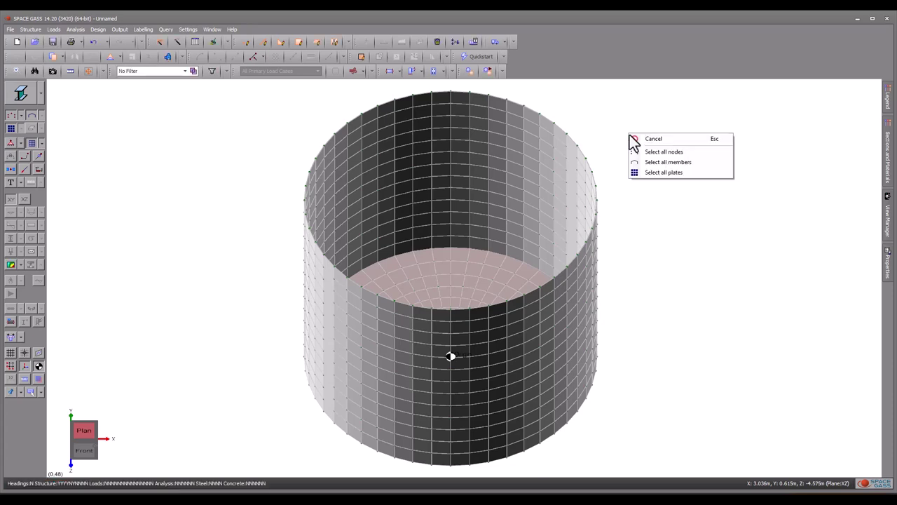
{"action": "left_click", "coordinate": [639, 166]}
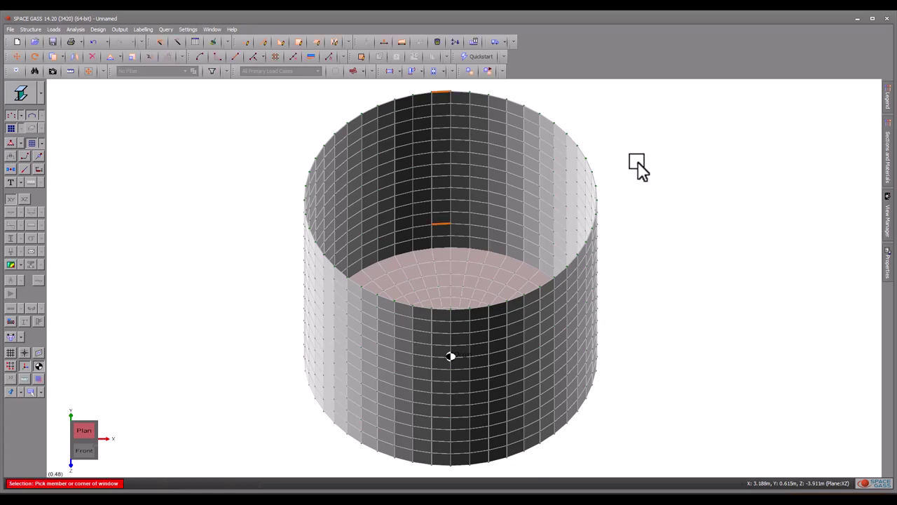
{"action": "right_click", "coordinate": [439, 90]}
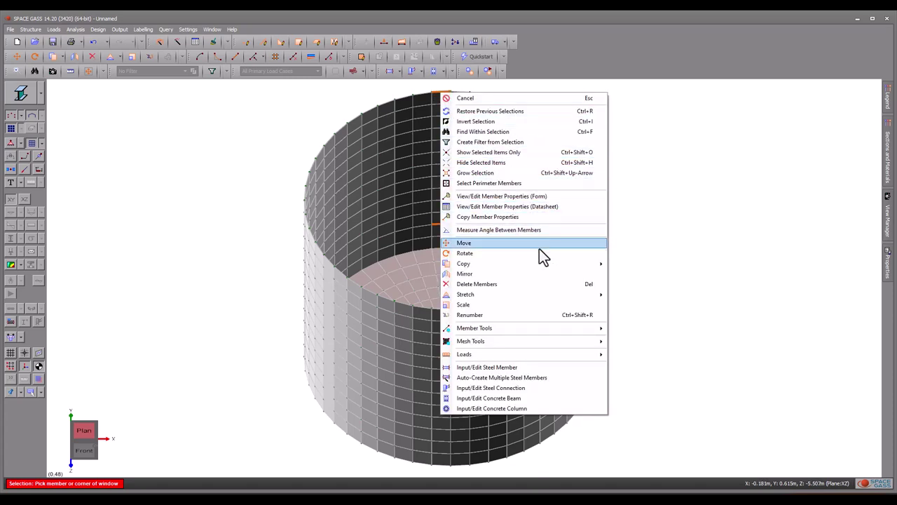
{"action": "mouse_move", "coordinate": [547, 263]}
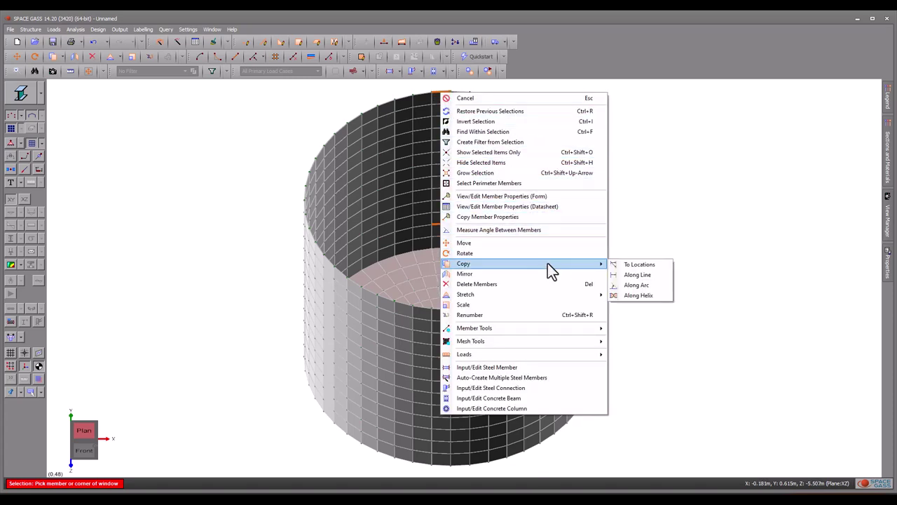
{"action": "left_click", "coordinate": [636, 284]}
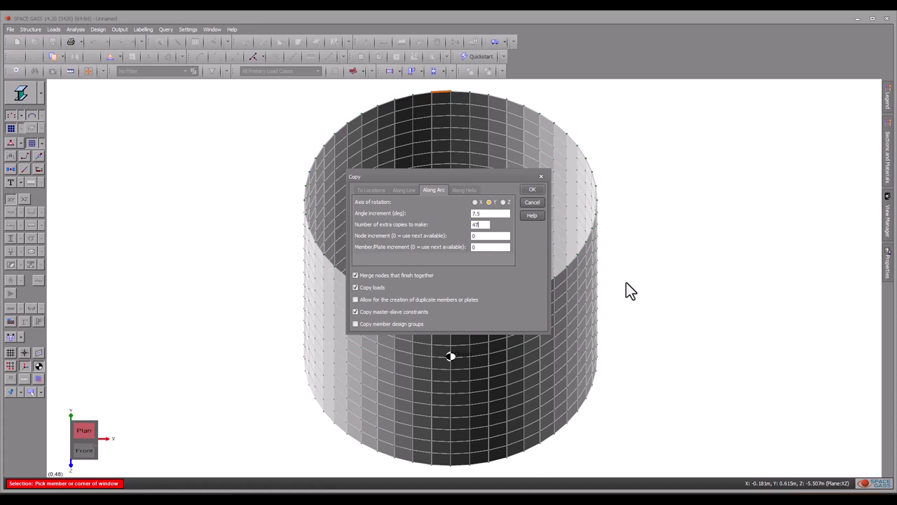
{"action": "key", "text": "Return"}
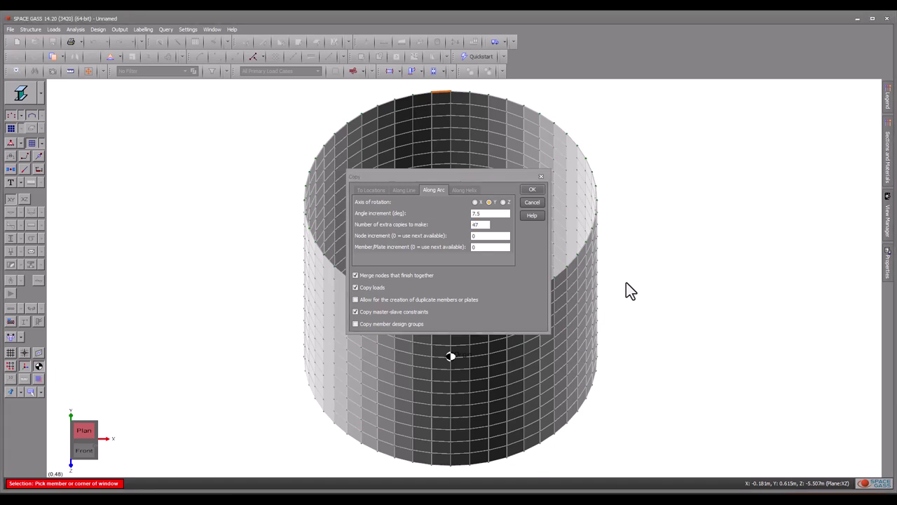
{"action": "scroll", "coordinate": [475, 359], "scroll_direction": "up", "scroll_amount": 3}
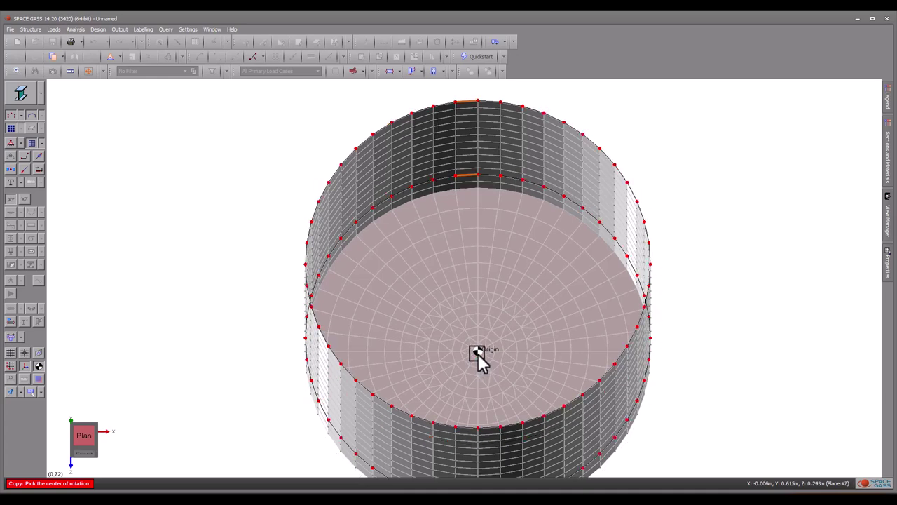
{"action": "left_click", "coordinate": [477, 350]}
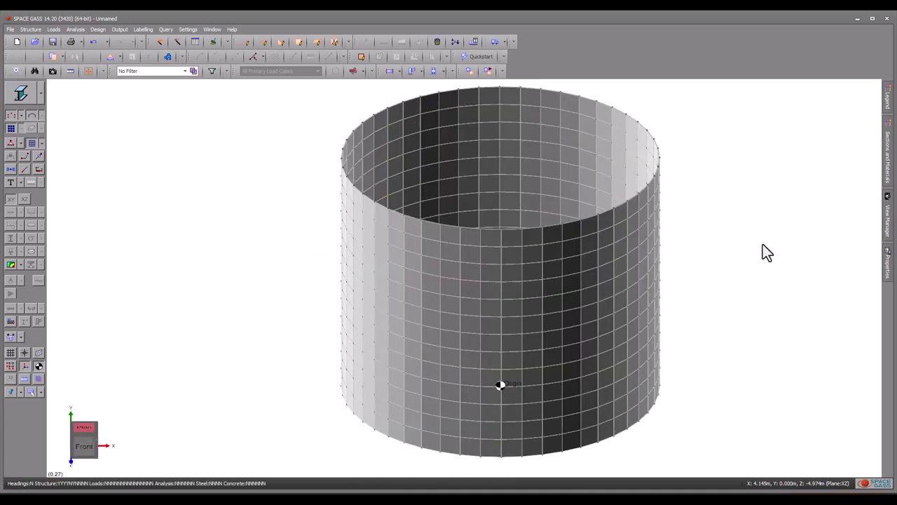
Assign the Aust300 Equal angles 50*8 EA section to all selected ring members.
{"action": "right_click", "coordinate": [763, 244]}
{"action": "left_click", "coordinate": [786, 274]}
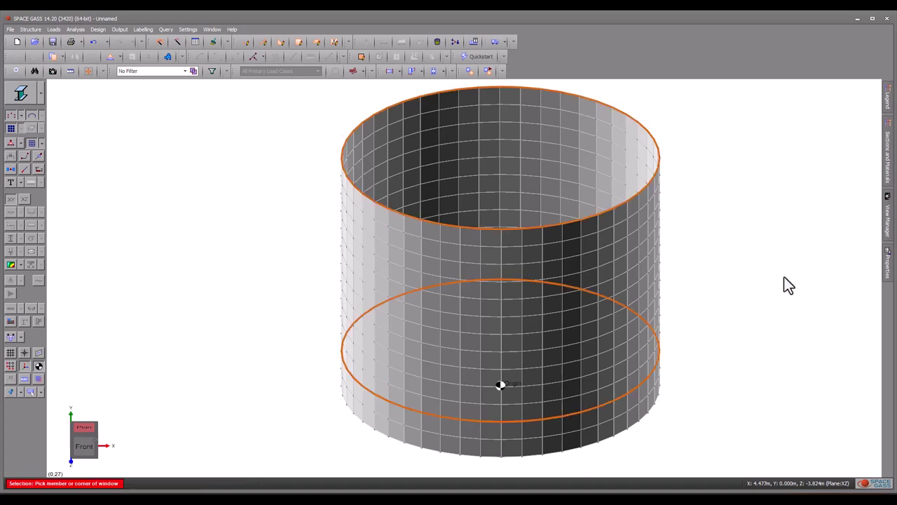
{"action": "left_click", "coordinate": [887, 274]}
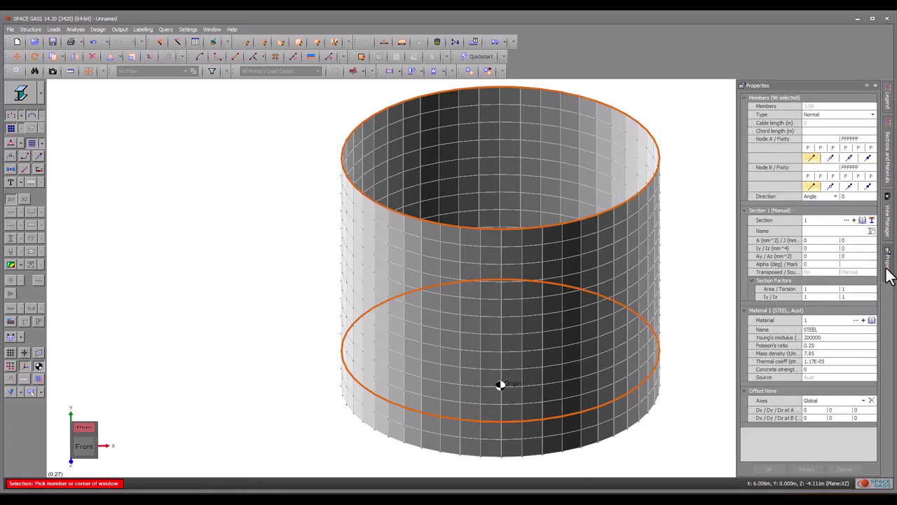
{"action": "left_click", "coordinate": [863, 221]}
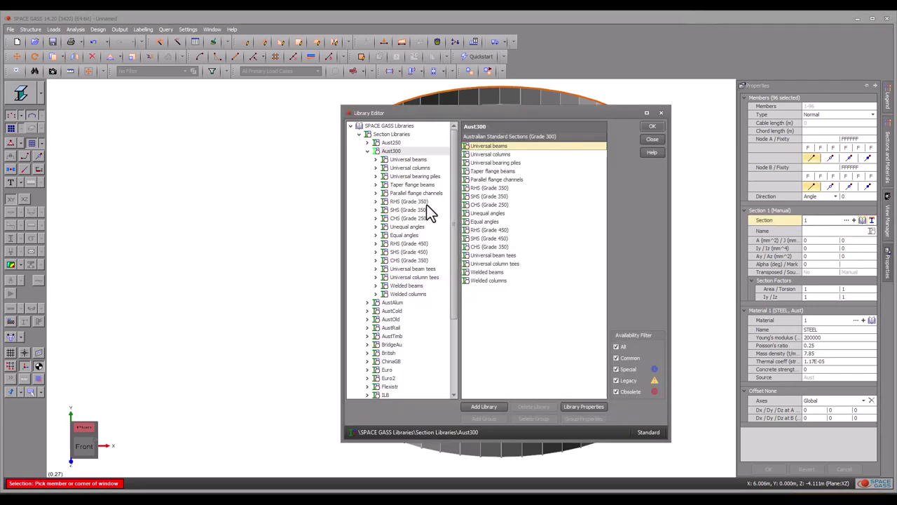
{"action": "left_click", "coordinate": [411, 236]}
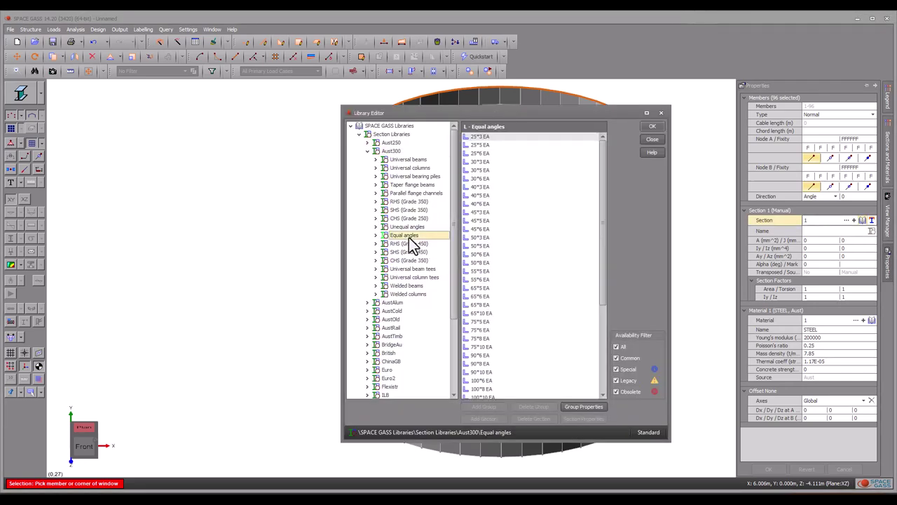
{"action": "left_click", "coordinate": [482, 263]}
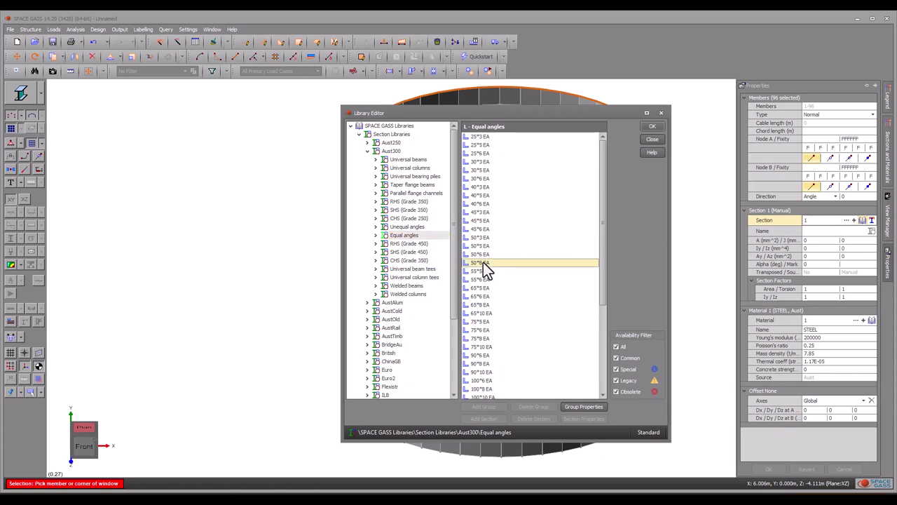
{"action": "left_click", "coordinate": [655, 127]}
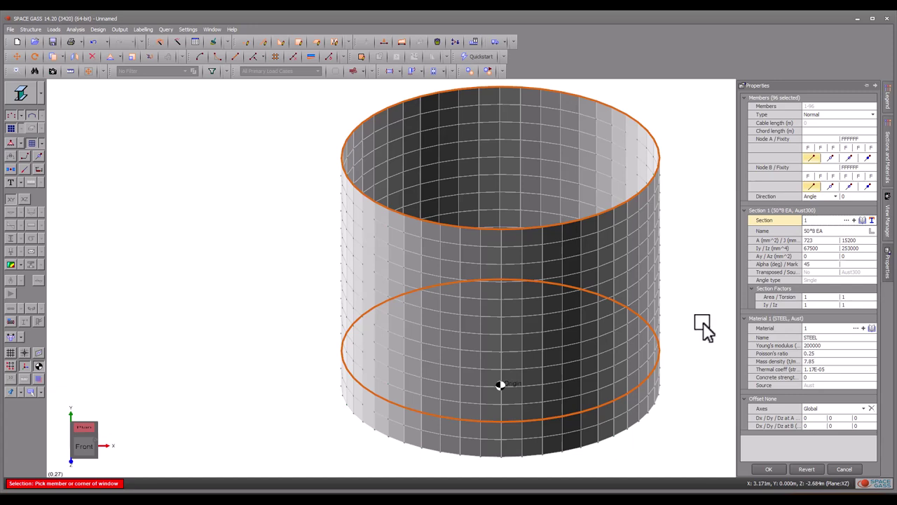
Set the ring members' offsets to local axes with Dz 0.0202 and apply the changes.
{"action": "left_click", "coordinate": [862, 408]}
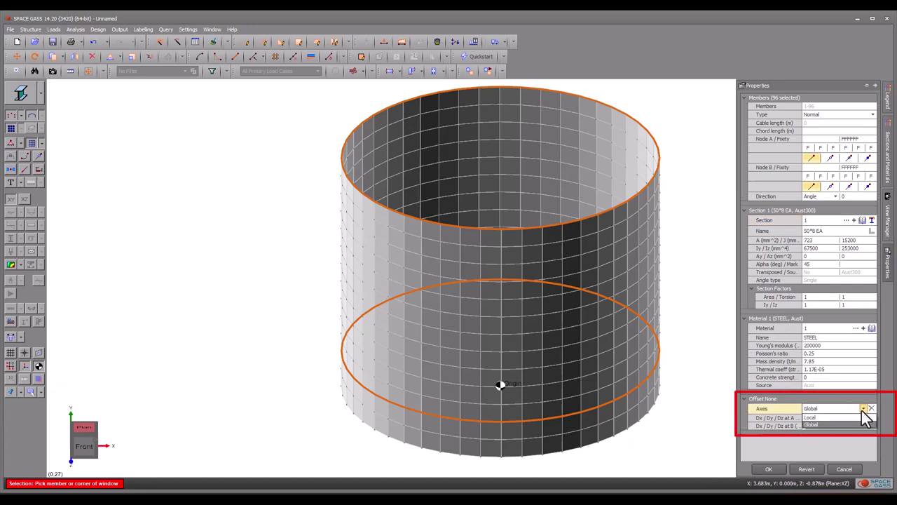
{"action": "left_click", "coordinate": [858, 416]}
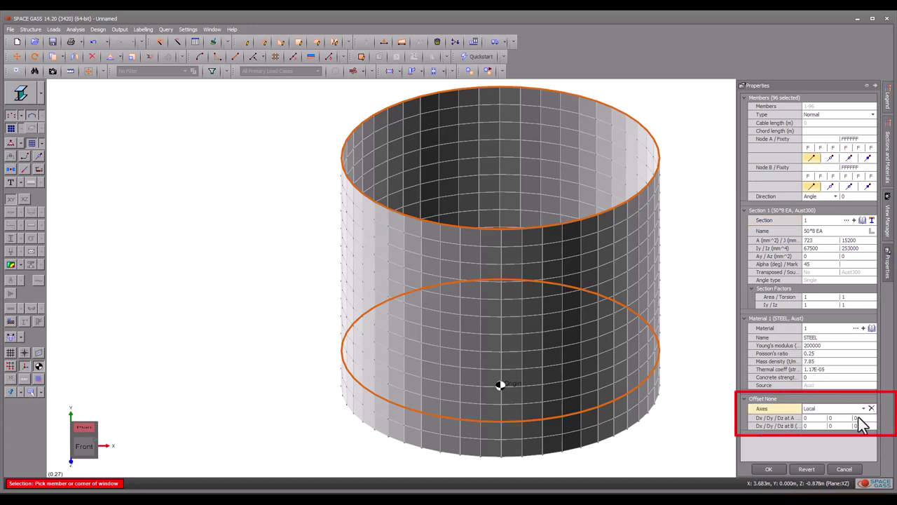
{"action": "double_click", "coordinate": [859, 419]}
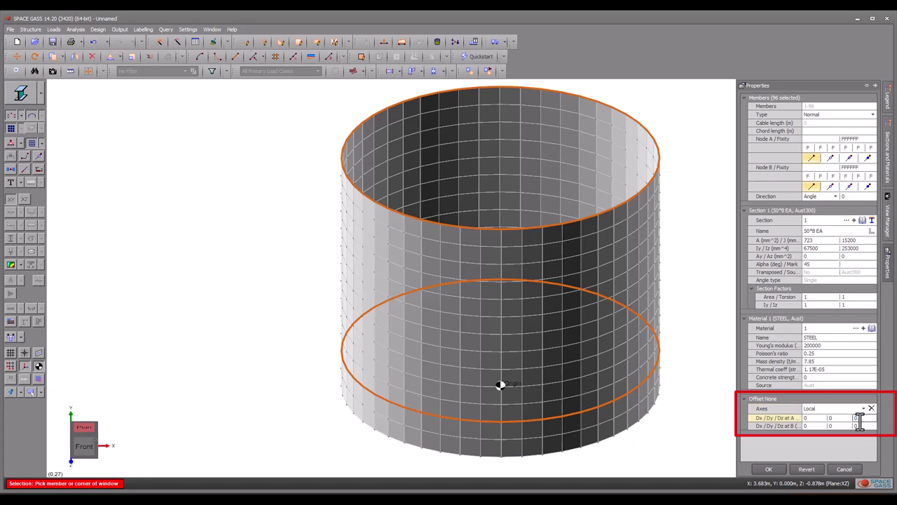
{"action": "type", "text": "0.0202"}
{"action": "left_click", "coordinate": [859, 426]}
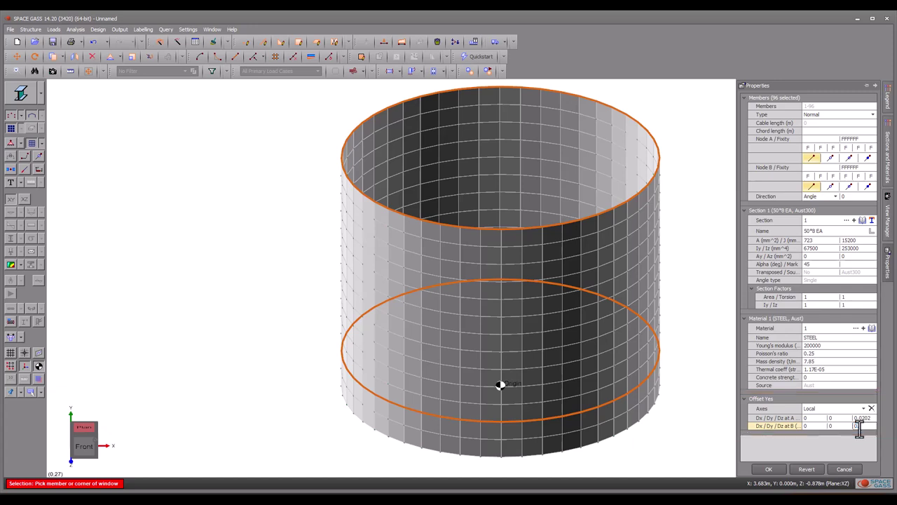
{"action": "left_click", "coordinate": [776, 469]}
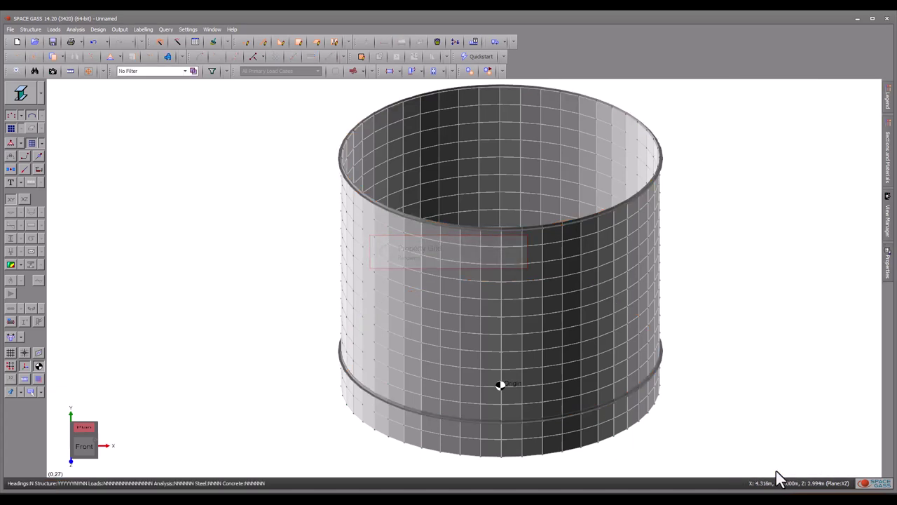
Zoom into the tank rim and orbit to inspect the rendered angle rings.
{"action": "scroll", "coordinate": [656, 210], "scroll_direction": "up", "scroll_amount": 1}
{"action": "left_click", "coordinate": [657, 106]}
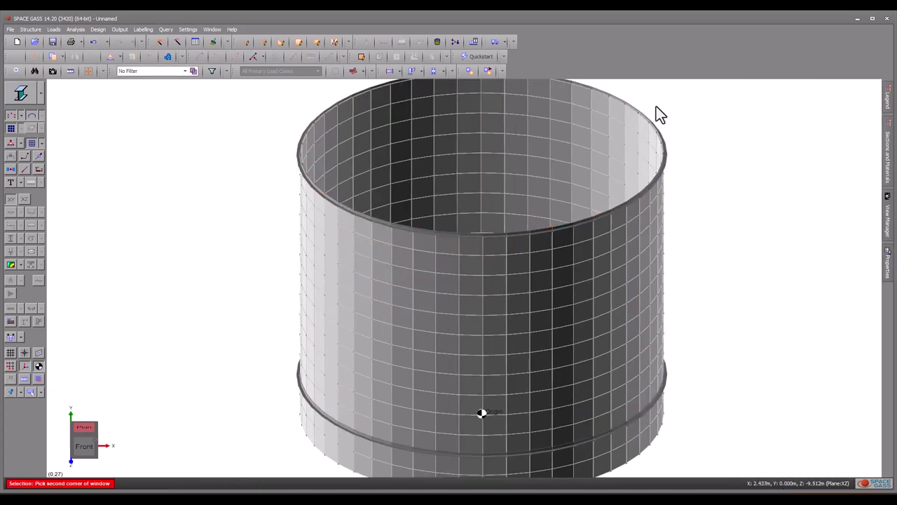
{"action": "right_click", "coordinate": [685, 205]}
{"action": "left_click", "coordinate": [720, 293]}
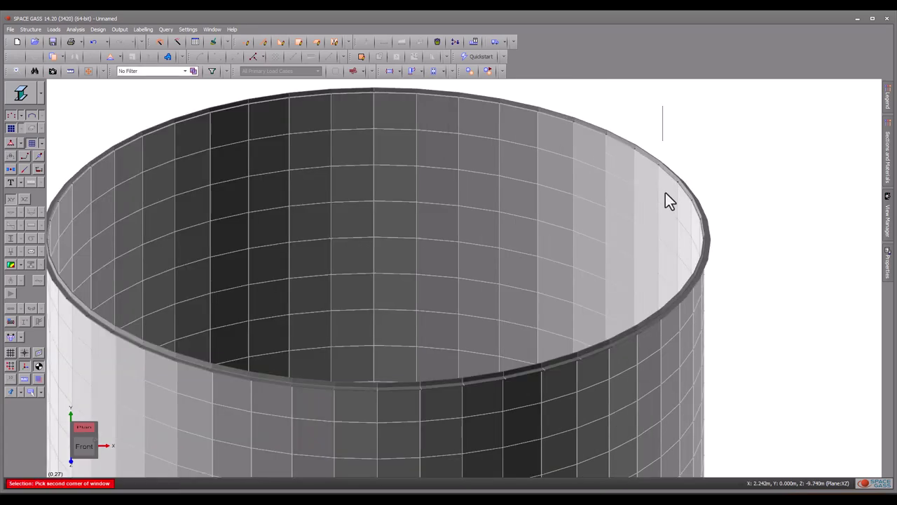
{"action": "right_click", "coordinate": [752, 312]}
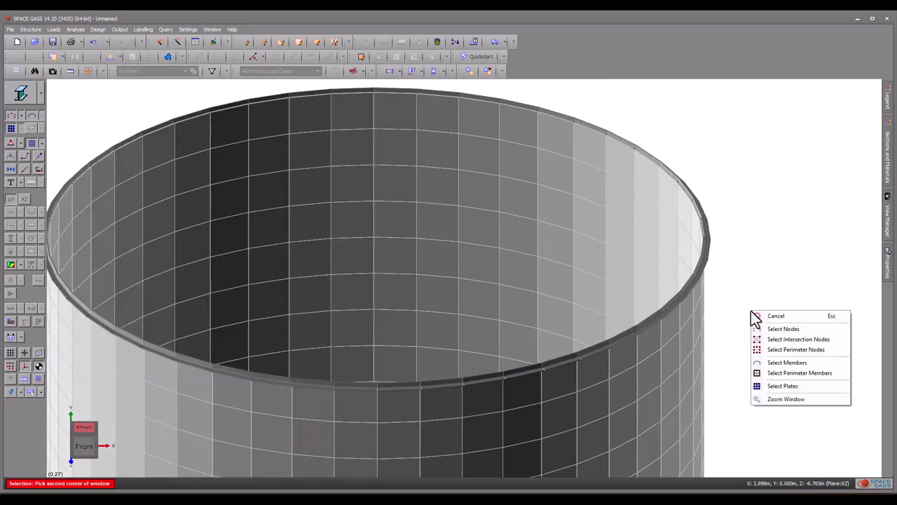
{"action": "left_click", "coordinate": [764, 399]}
{"action": "middle_click_drag", "start_coordinate": [780, 358], "coordinate": [803, 351]}
{"action": "scroll", "coordinate": [803, 351], "scroll_direction": "down", "scroll_amount": 5}
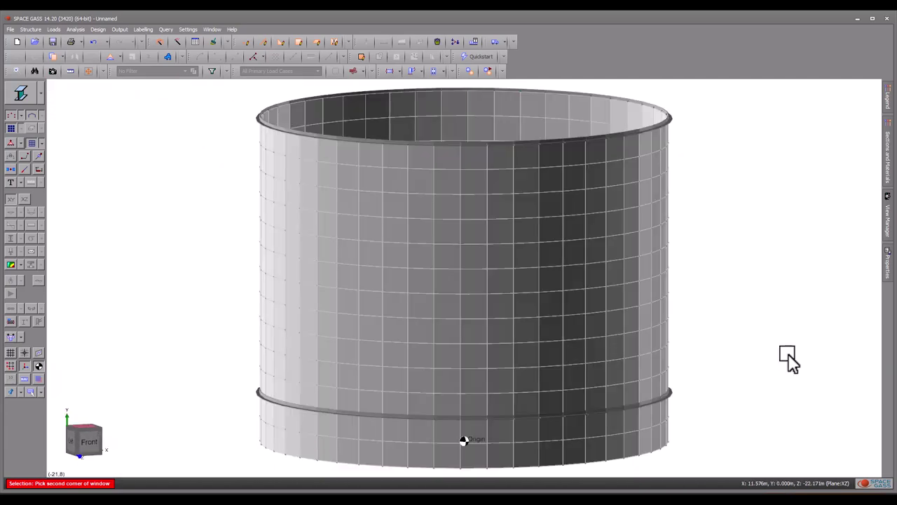